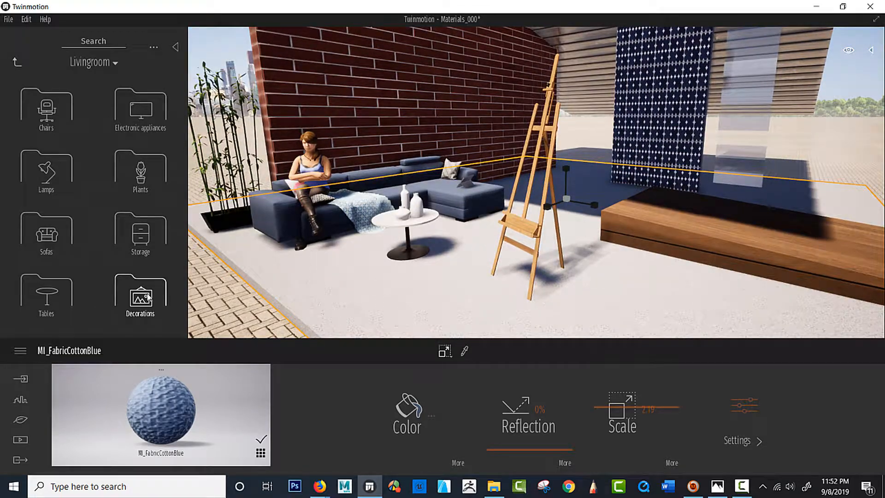
Step: Place the striped Carpet 150x80 from the living room decorations on the floor in front of the coffee table
click(143, 297)
scroll(136, 275, up, 2)
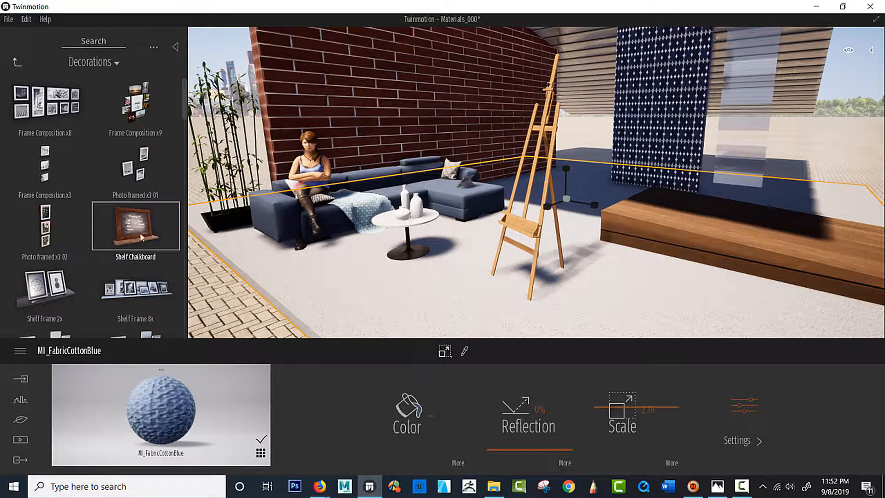
drag(186, 95, 184, 287)
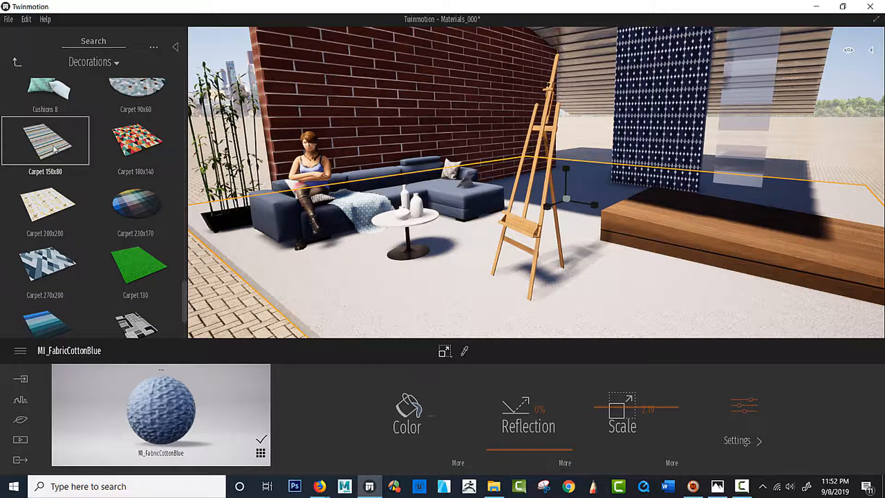
drag(67, 149, 419, 286)
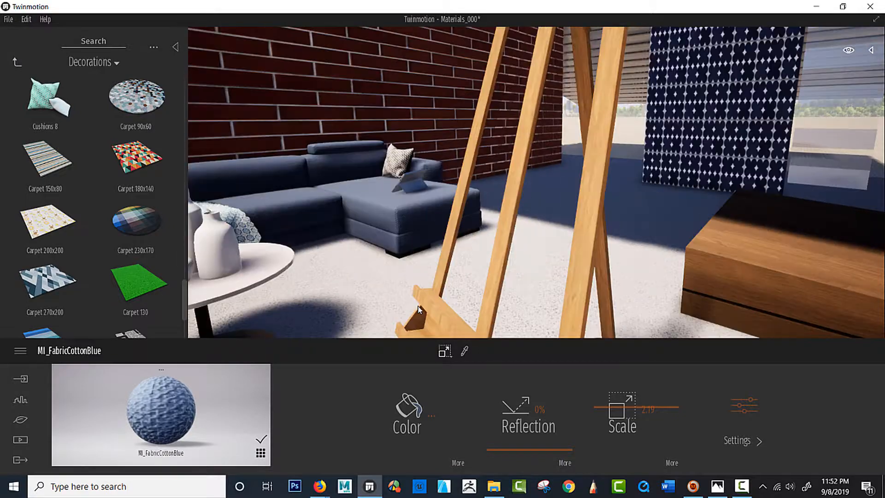
scroll(421, 323, down, 3)
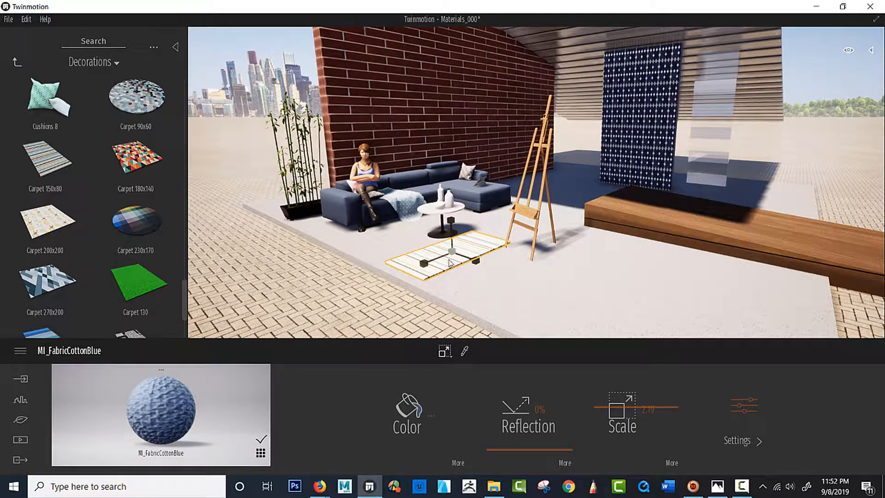
Step: Scale the striped carpet up along both its length and width so it spans the floor in front of the sofa
scroll(458, 245, up, 2)
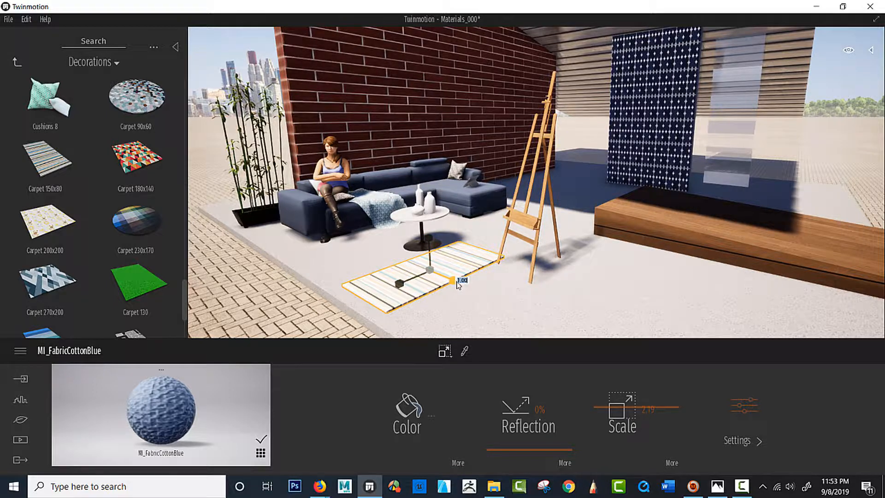
drag(458, 283, 524, 317)
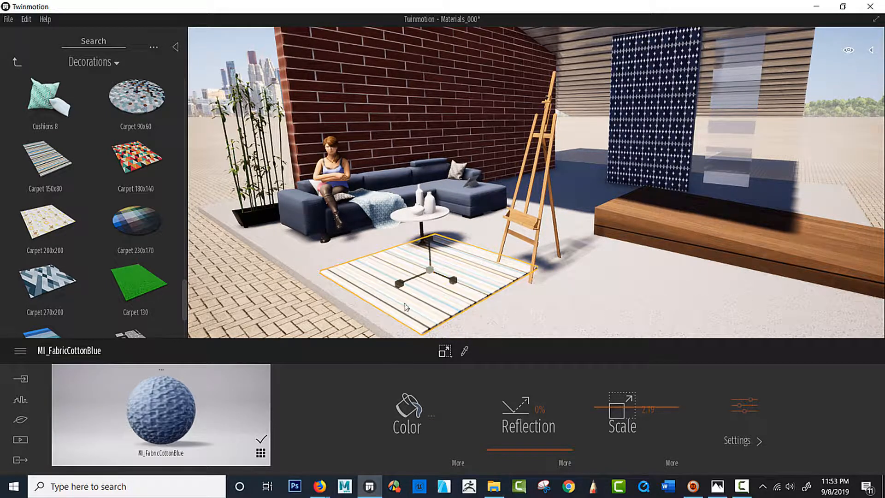
drag(400, 284, 369, 307)
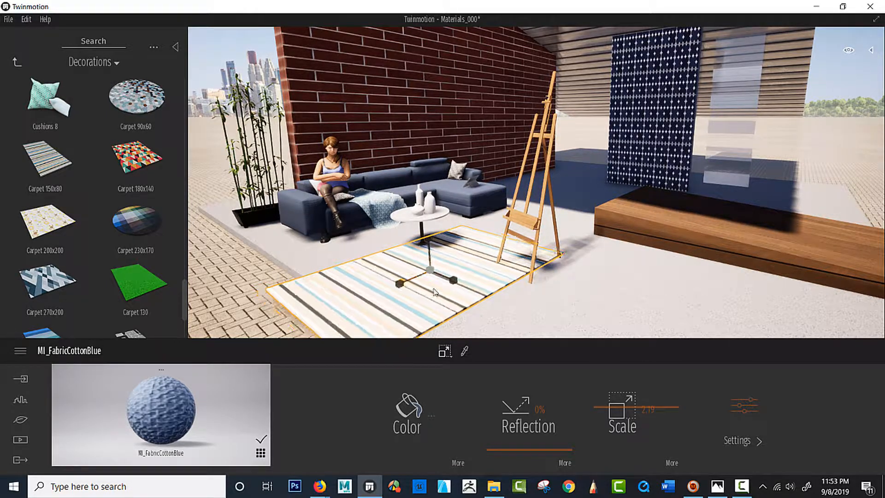
drag(453, 281, 483, 288)
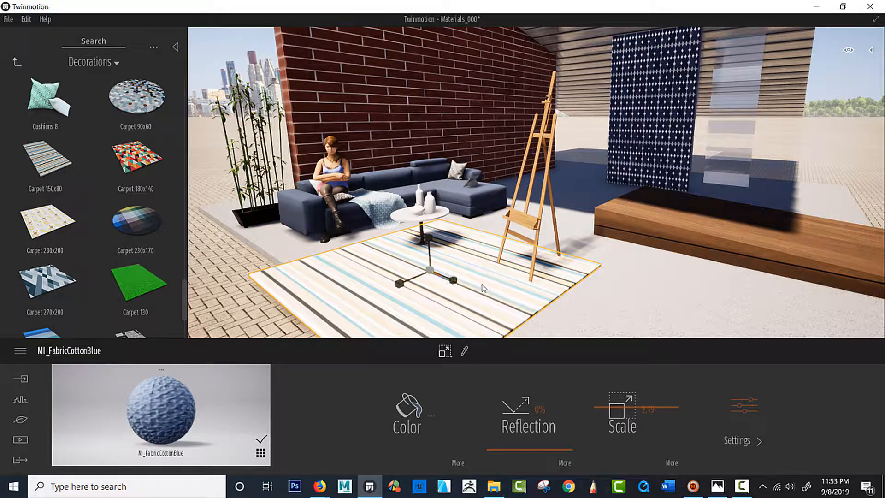
Step: Move the enlarged carpet toward the sofa so it lies under the coffee table and within the paved floor's edge
click(444, 351)
click(447, 327)
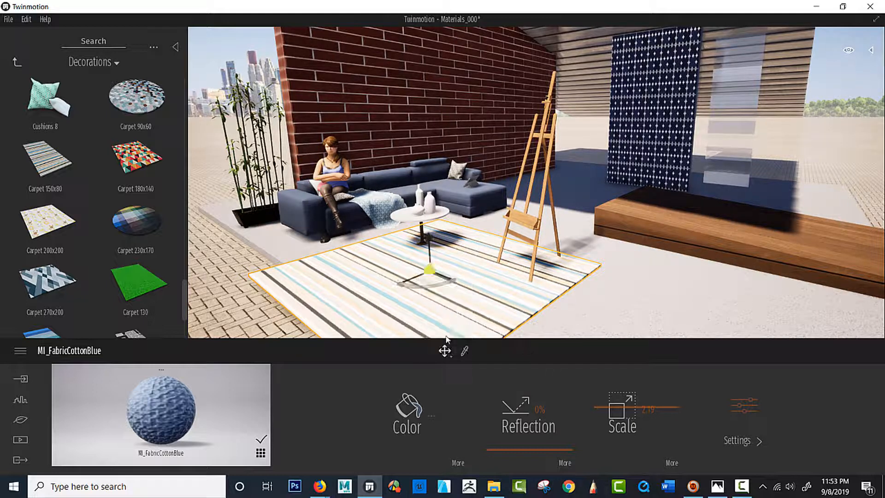
drag(429, 271, 434, 258)
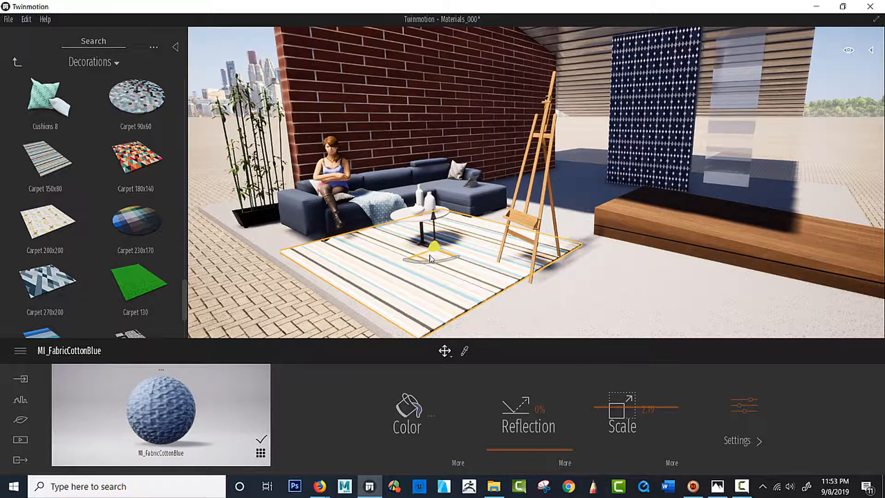
scroll(474, 283, up, 3)
shift+middle_drag(474, 283, 448, 261)
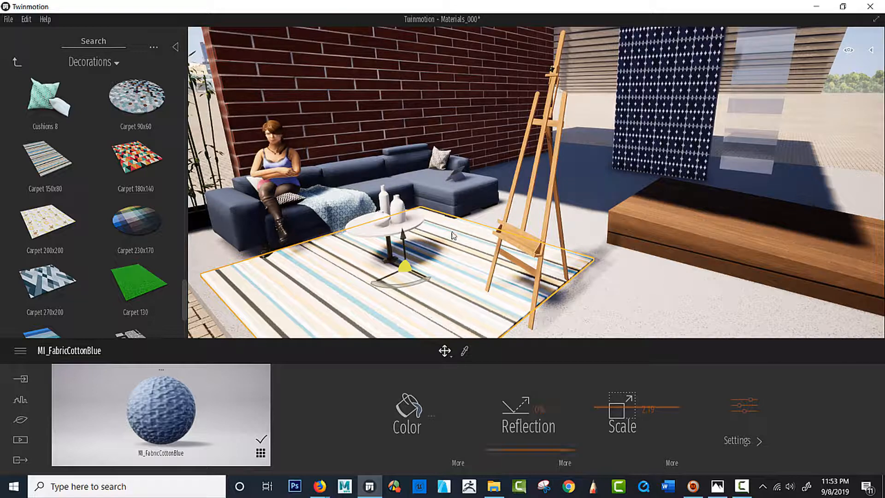
Step: Select the brick wall behind the sofa and open the Materials collection in the library
scroll(452, 235, down, 3)
shift+middle_drag(451, 231, 451, 200)
click(404, 111)
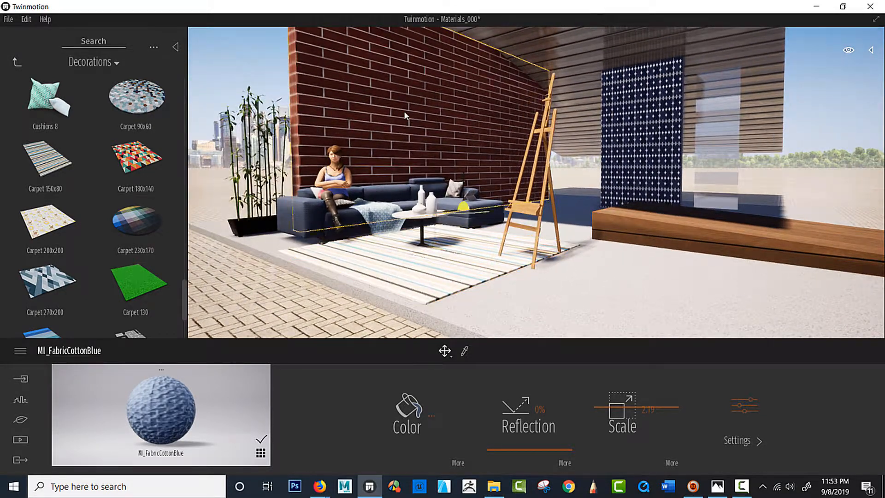
click(16, 64)
click(16, 64)
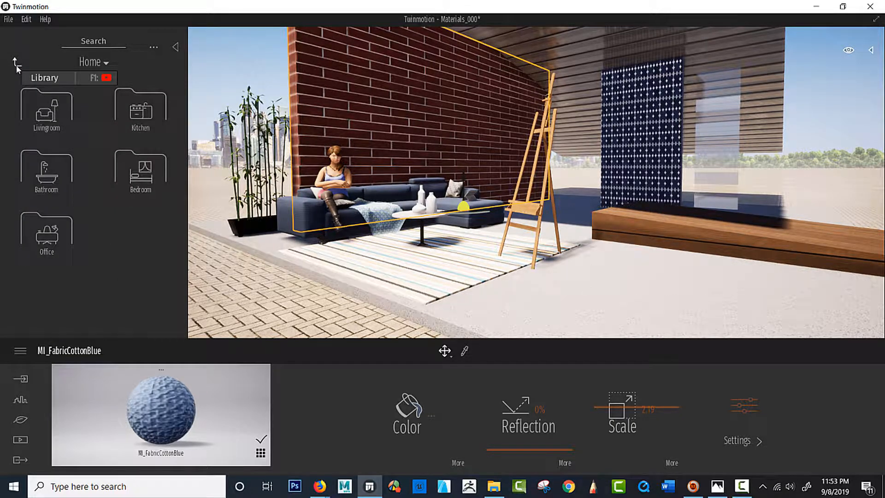
click(47, 109)
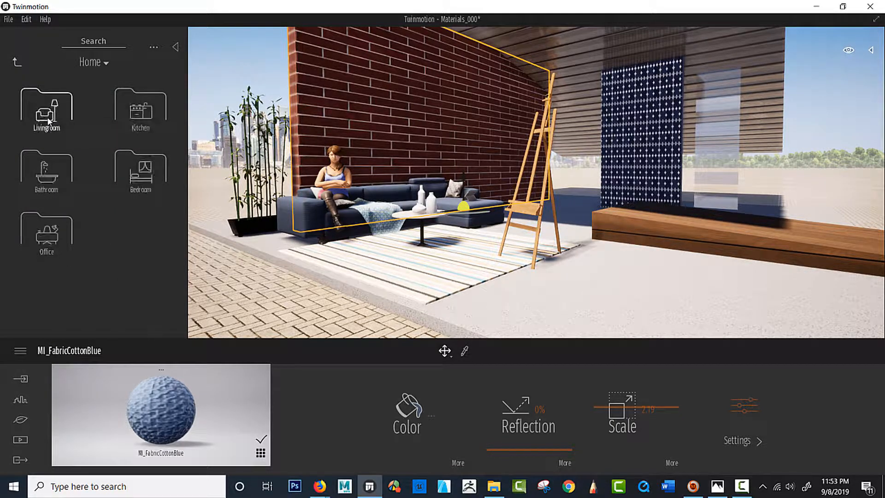
click(17, 60)
click(17, 61)
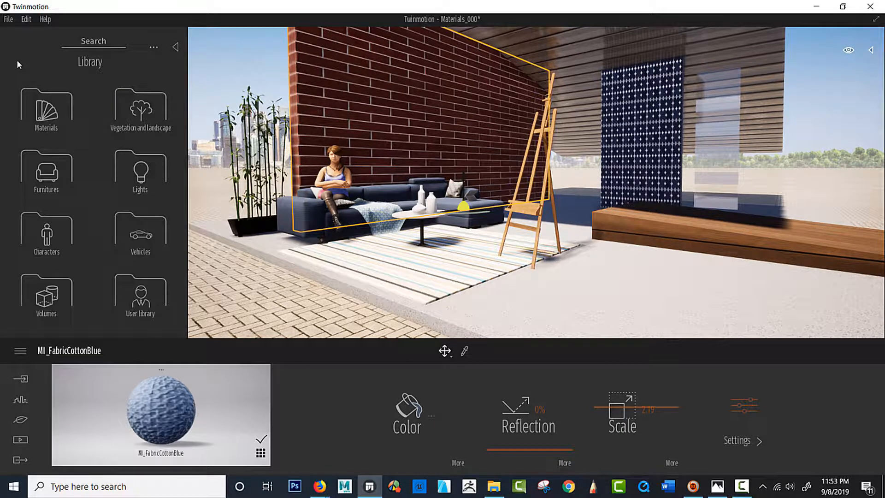
click(48, 113)
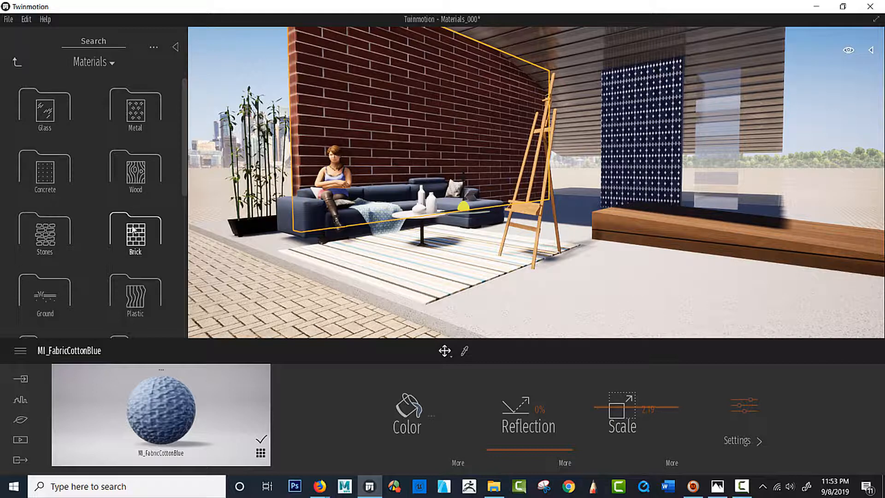
Step: Apply the Poured concrete 01 material from the Concrete category to the brick wall behind the sofa
scroll(133, 246, down, 3)
scroll(133, 251, down, 1)
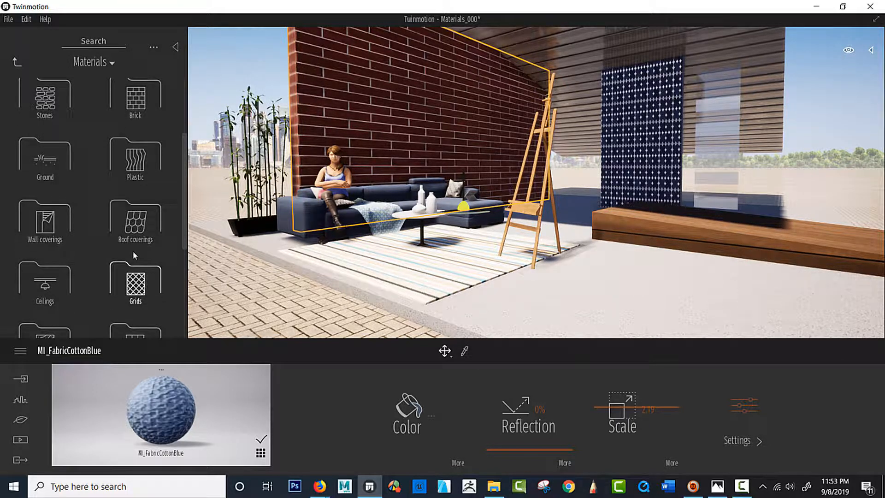
scroll(133, 251, up, 3)
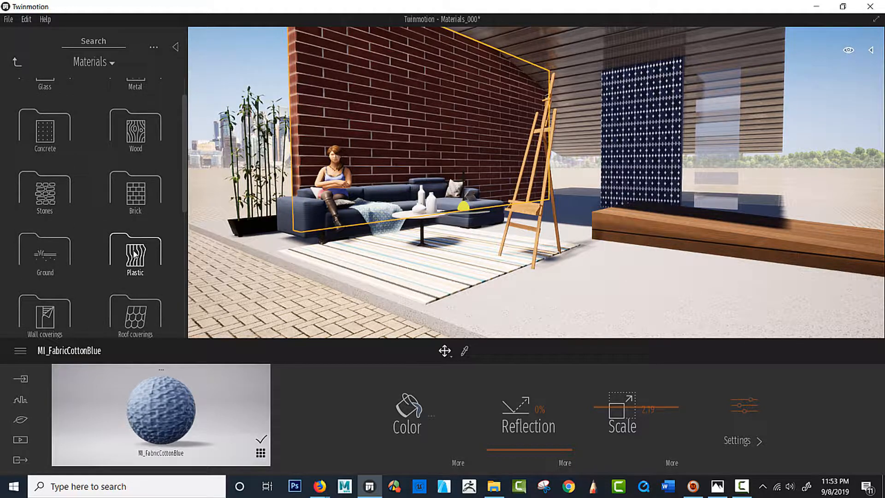
scroll(134, 254, up, 1)
scroll(146, 159, down, 6)
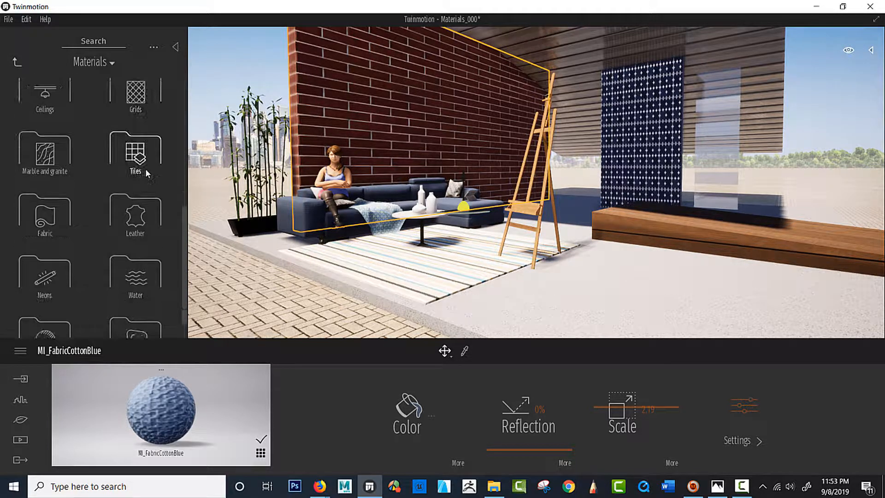
scroll(145, 168, down, 1)
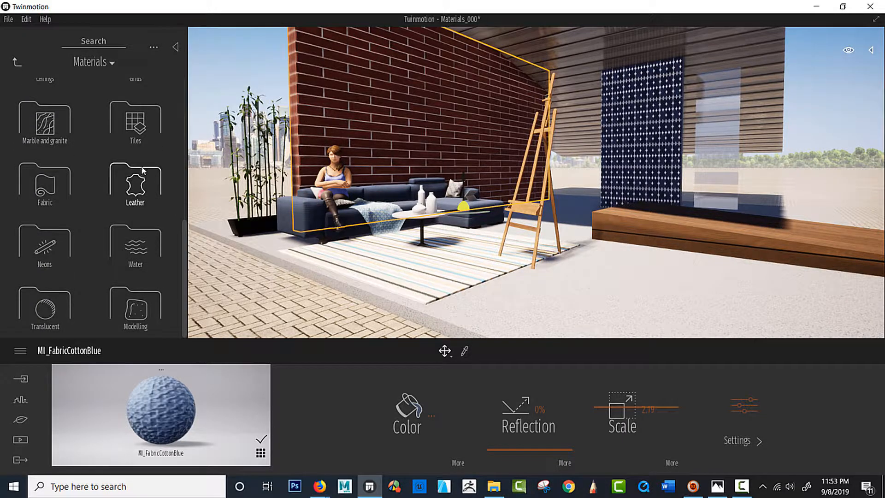
scroll(141, 166, up, 8)
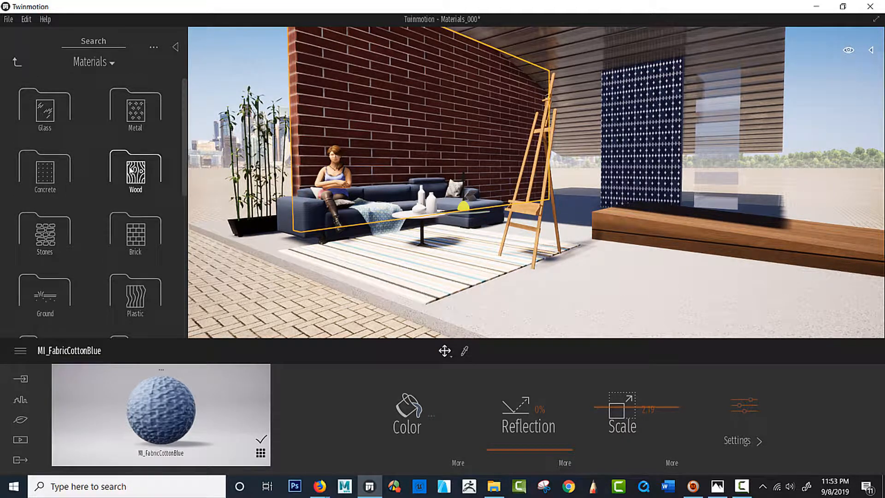
click(51, 180)
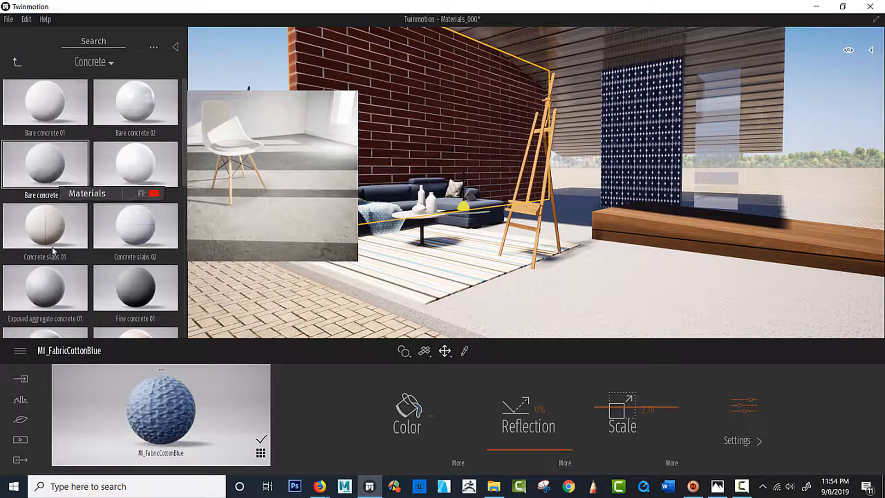
mouse_move(39, 232)
mouse_move(51, 276)
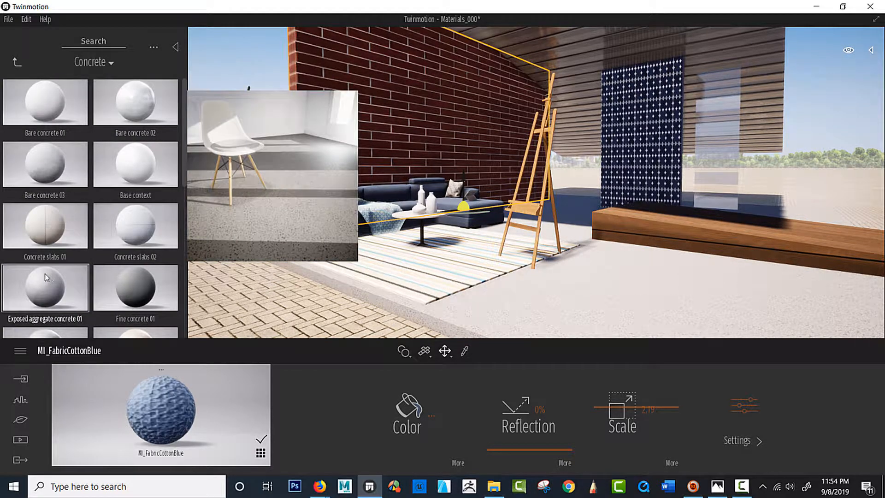
scroll(45, 278, down, 3)
drag(45, 280, 339, 127)
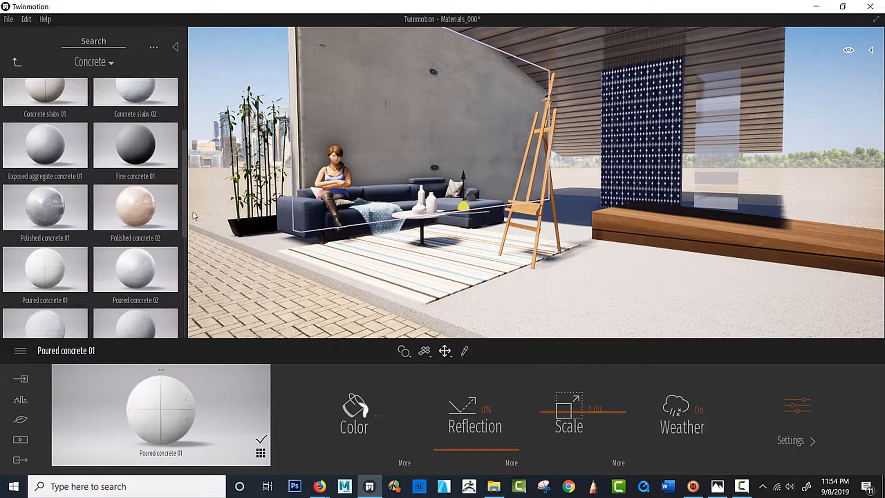
Step: Reduce the scale of the wall's Poured concrete 01 material to 0.19
click(595, 410)
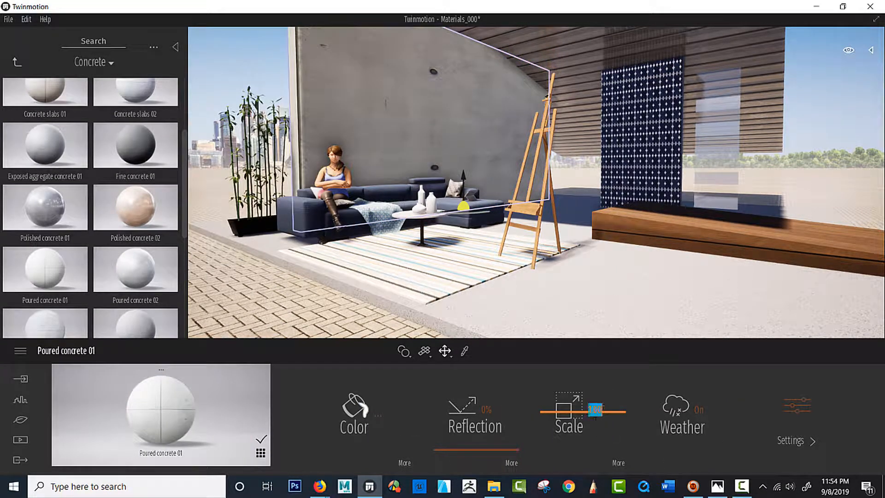
text(0.1)
key(Return)
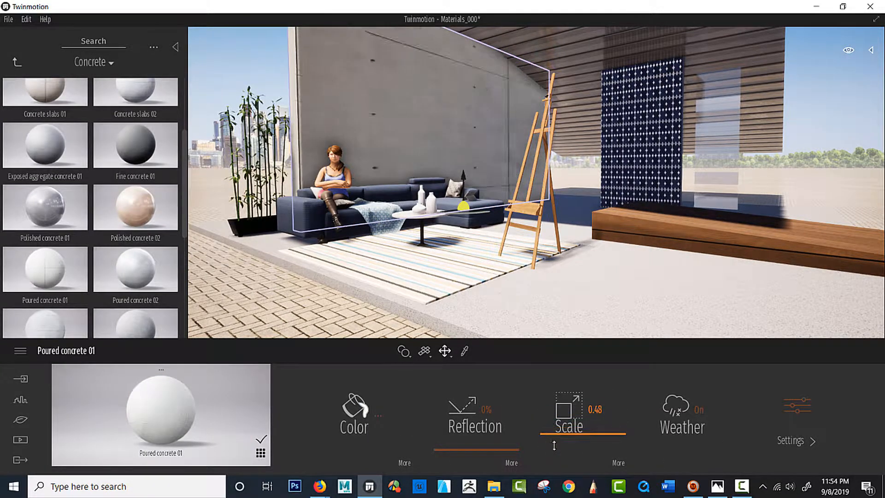
drag(553, 447, 551, 446)
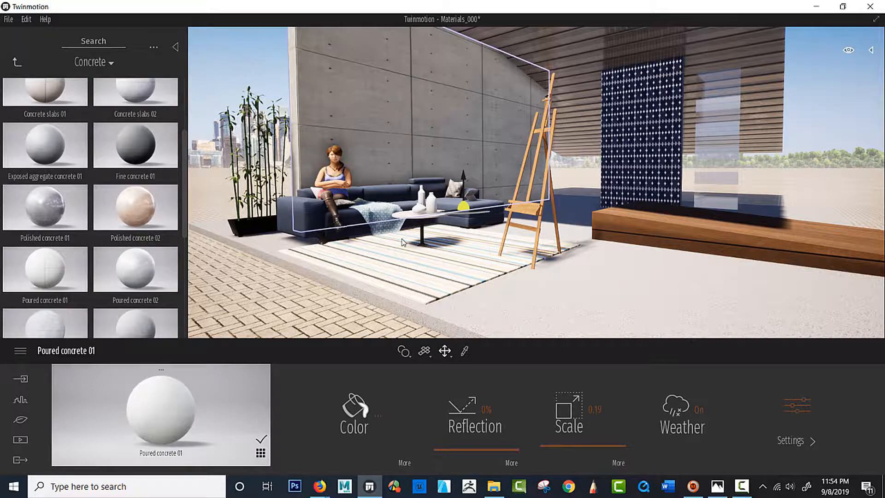
Step: Open the Chairs category within the Home Livingroom furniture of the library
shift+middle_drag(402, 242, 387, 252)
click(17, 62)
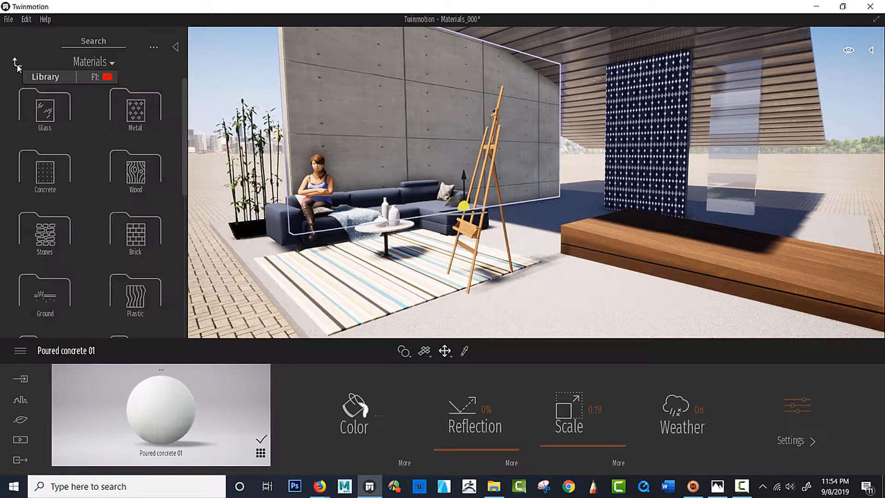
click(17, 65)
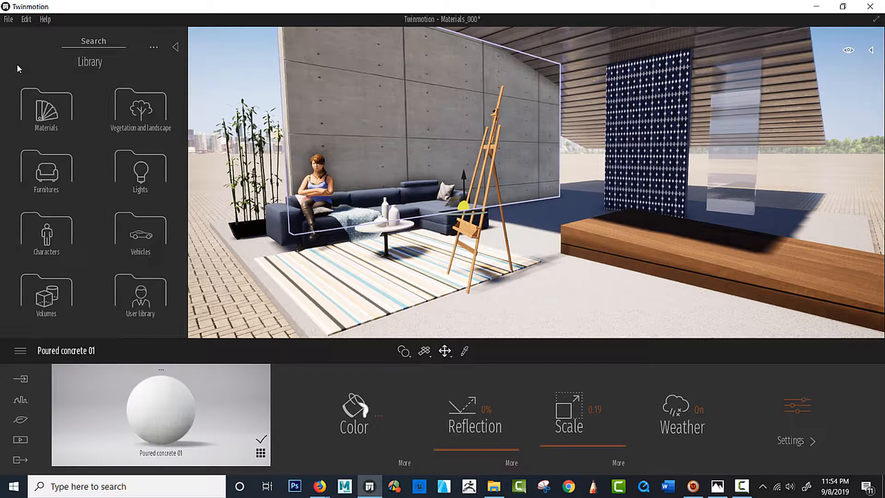
click(45, 177)
click(44, 121)
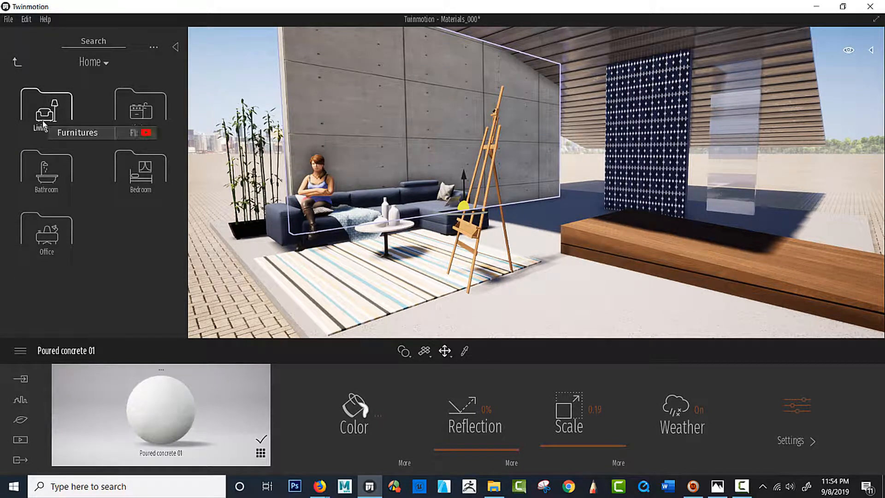
click(44, 123)
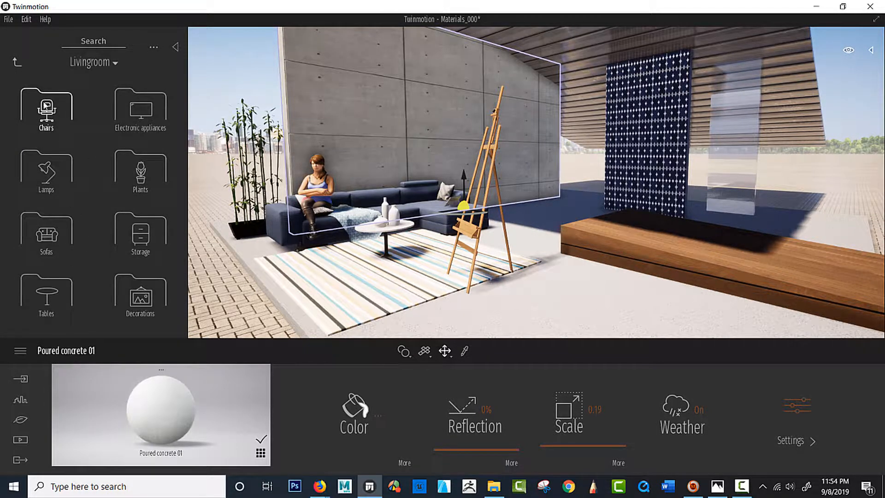
click(46, 121)
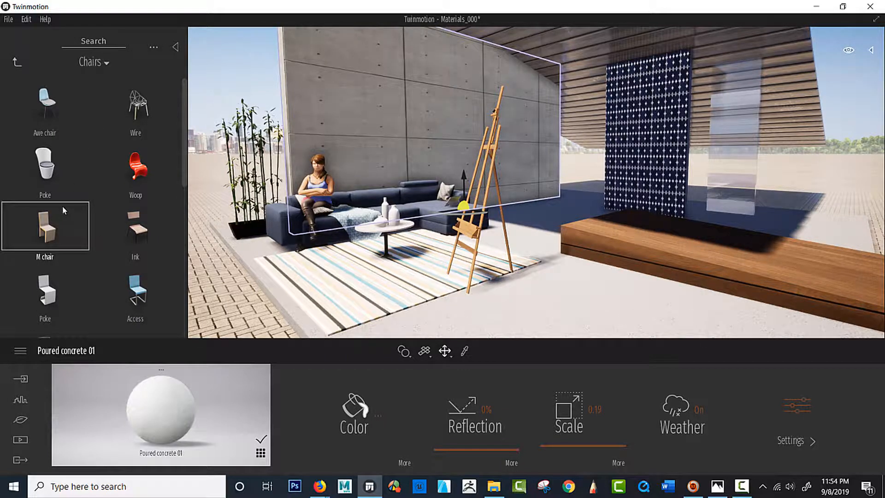
Step: Place the green Dot chair on the paved floor between the easel and the wooden platform
scroll(112, 211, down, 2)
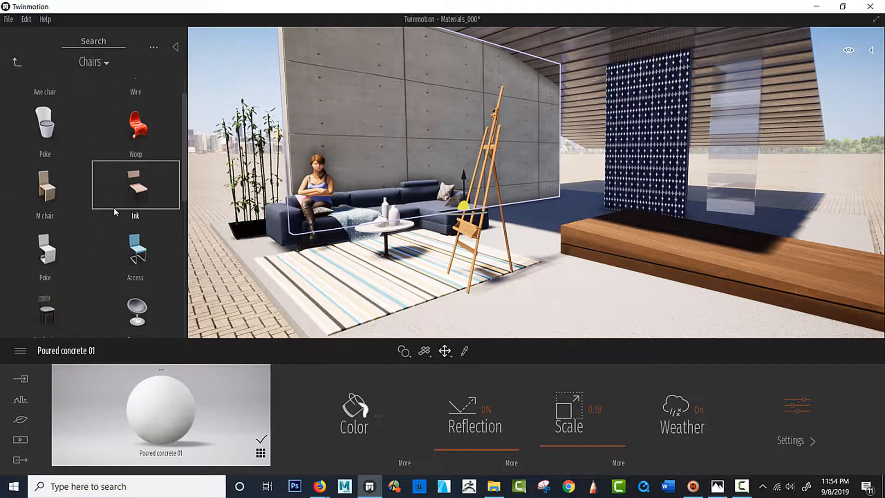
scroll(113, 207, down, 8)
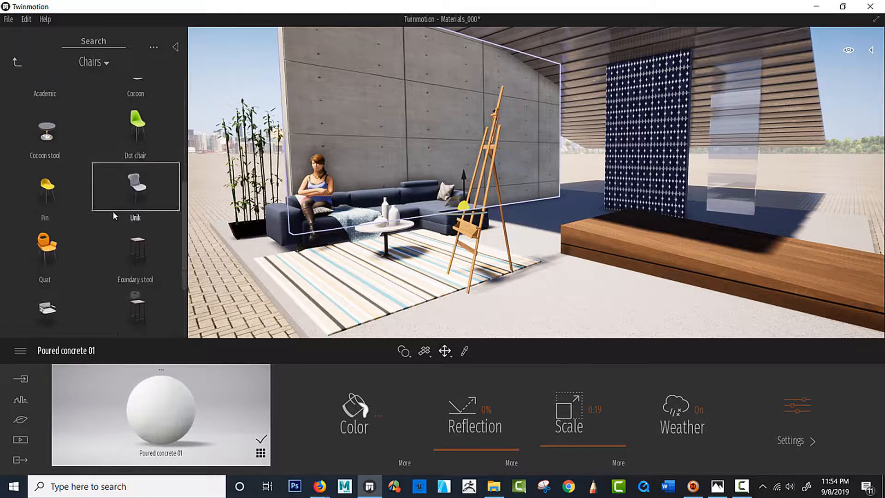
scroll(114, 214, down, 5)
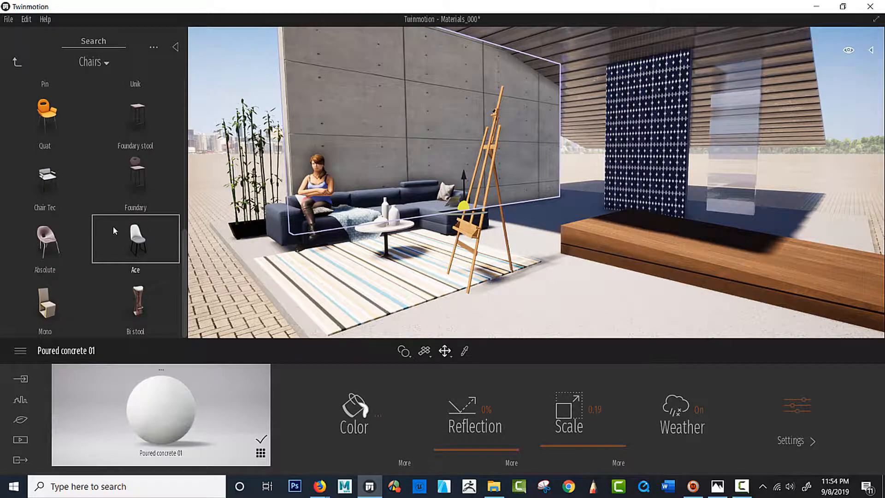
scroll(112, 222, up, 8)
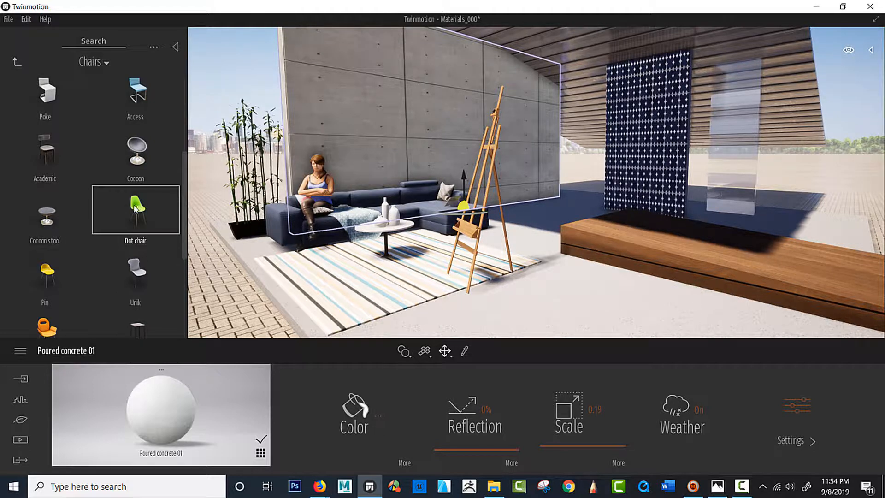
drag(135, 209, 576, 308)
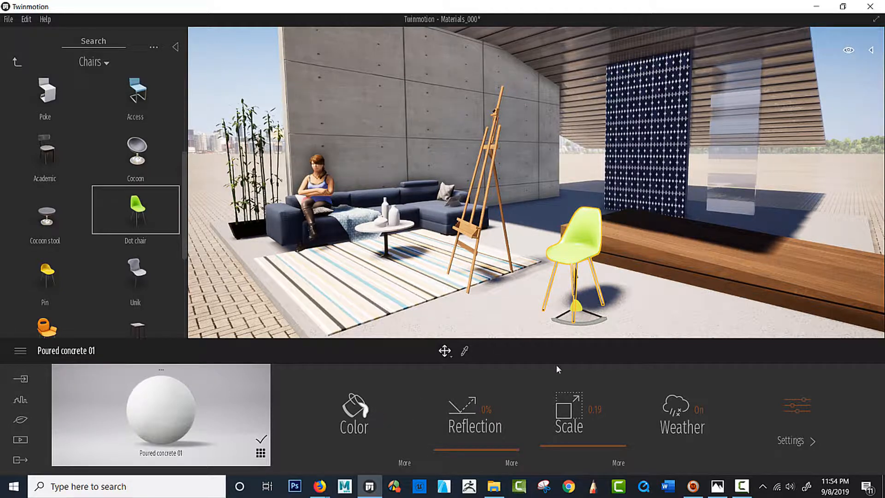
Step: Recolour the Dot chair's green plastic seat to blue 1E6992
click(464, 351)
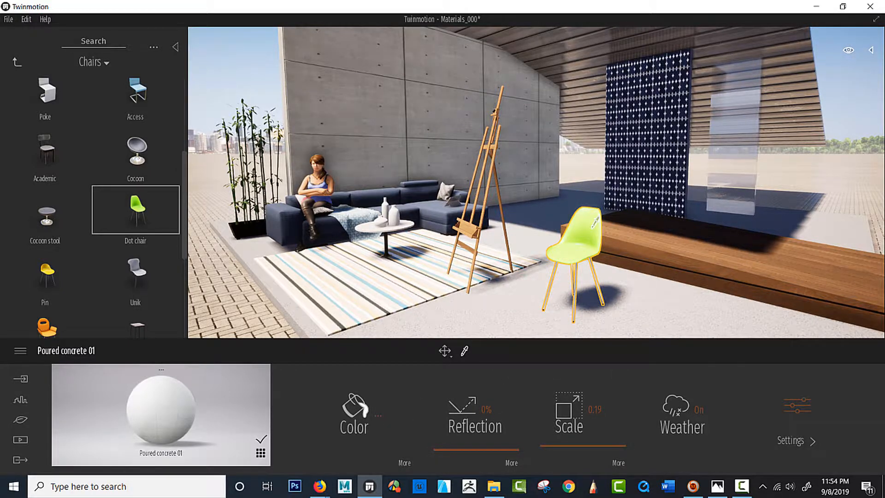
click(594, 225)
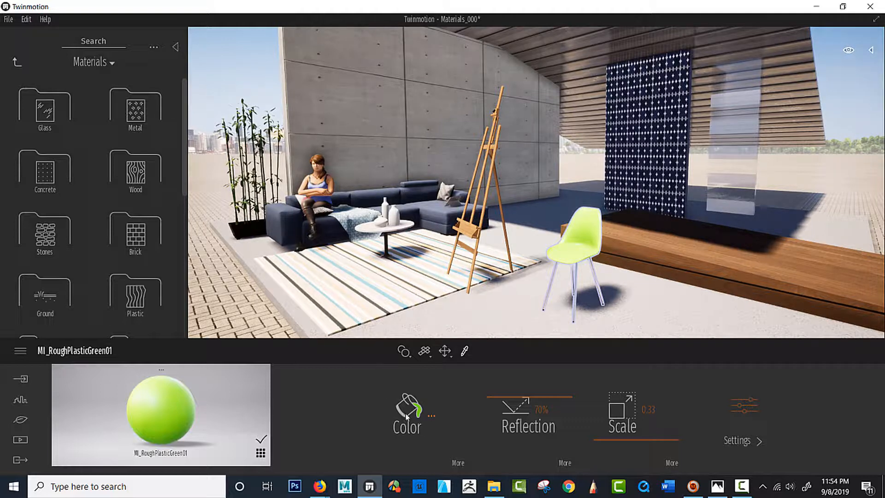
click(430, 416)
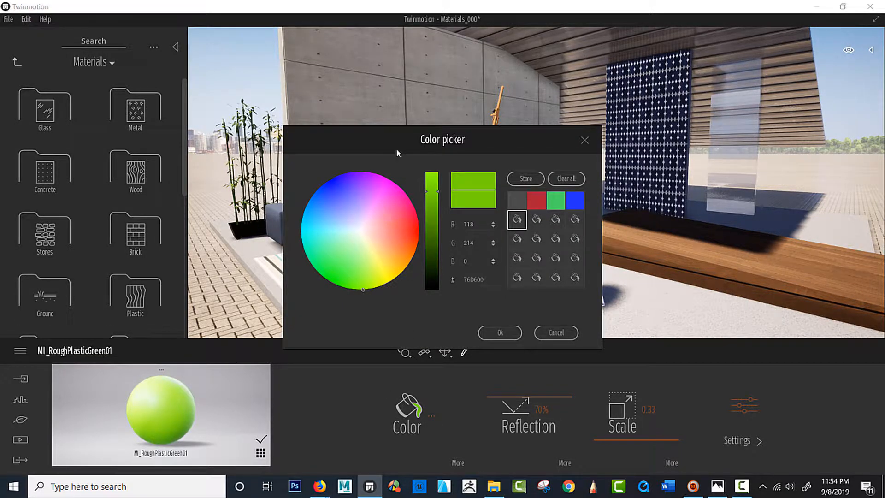
drag(397, 153, 99, 67)
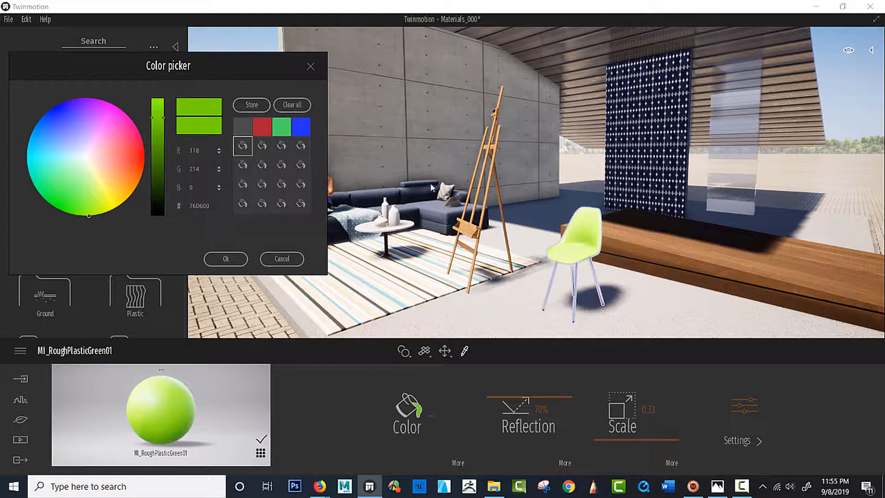
click(43, 141)
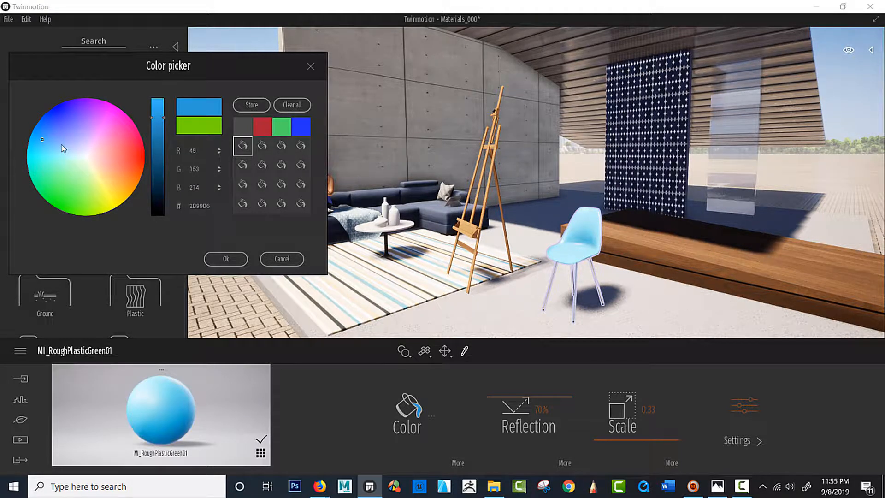
click(158, 148)
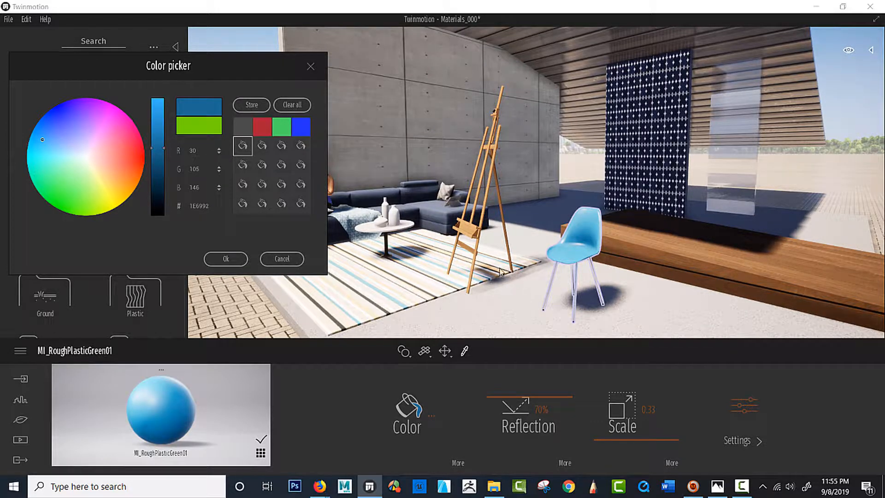
mouse_move(370, 494)
mouse_move(70, 69)
mouse_down()
mouse_move(516, 177)
mouse_move(268, 117)
mouse_move(77, 56)
mouse_up()
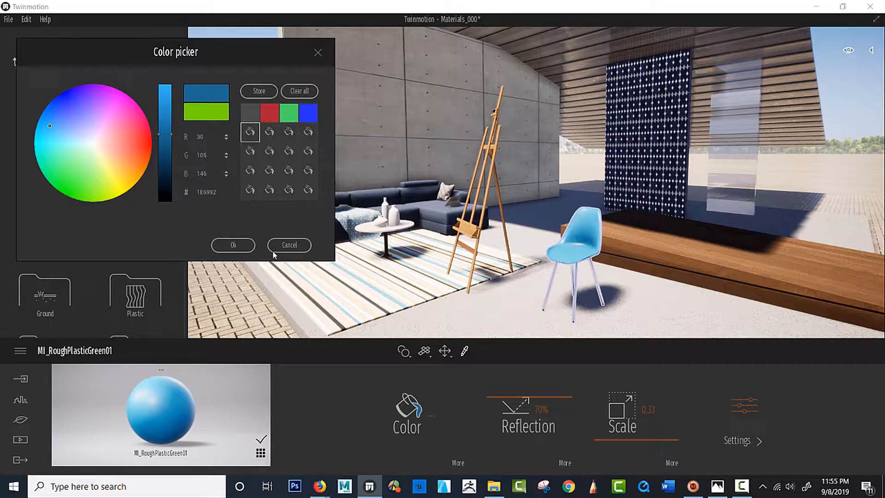
click(234, 246)
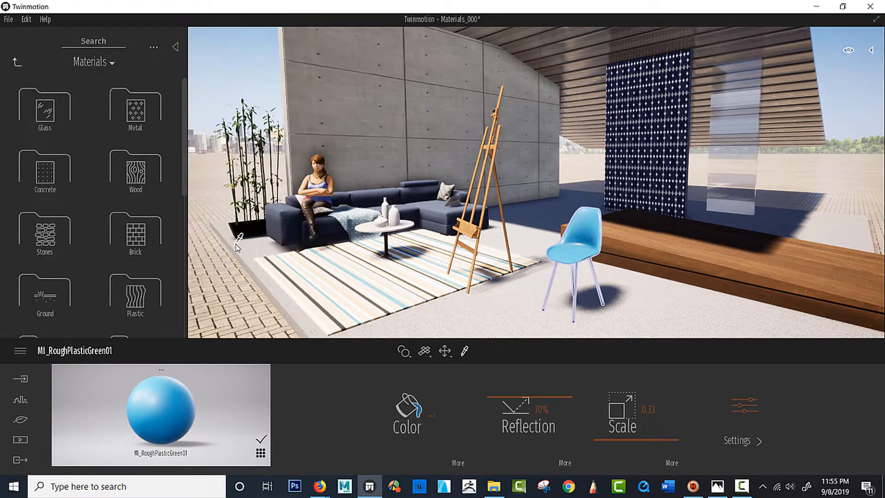
Step: Look through the Chairs category of the Livingroom furniture in the library
click(12, 63)
click(46, 171)
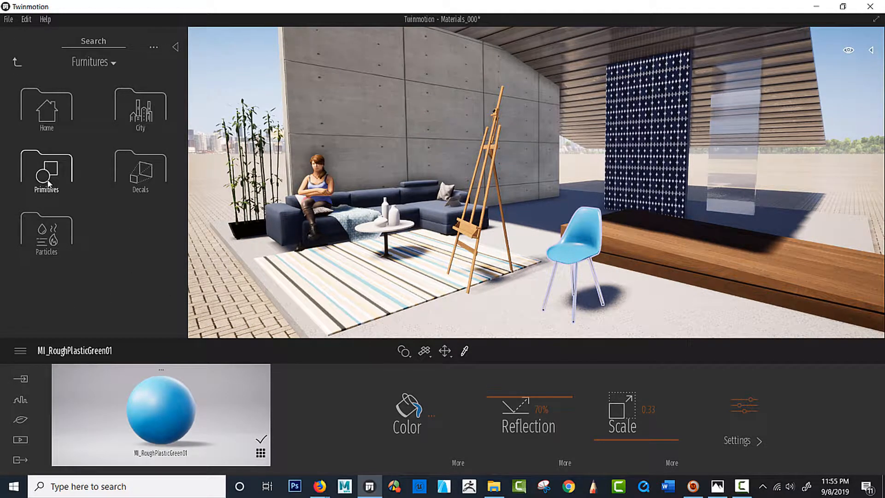
click(46, 115)
click(48, 113)
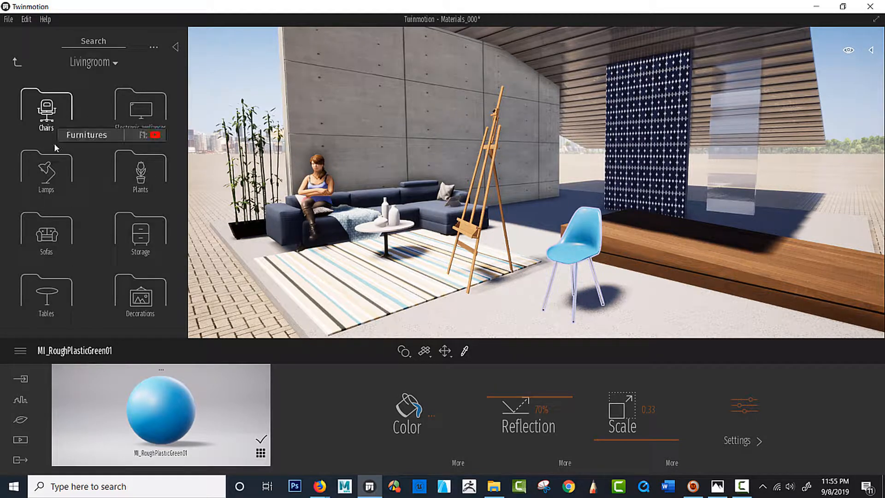
click(52, 112)
scroll(175, 286, down, 3)
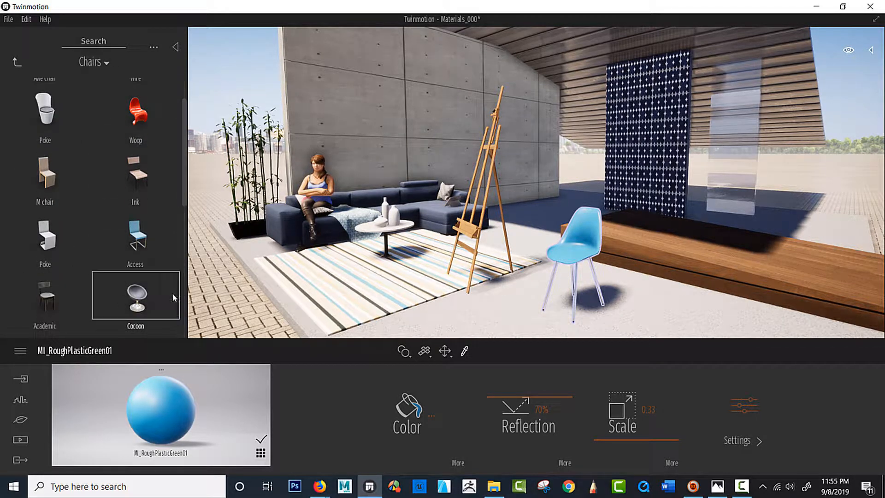
scroll(173, 300, down, 1)
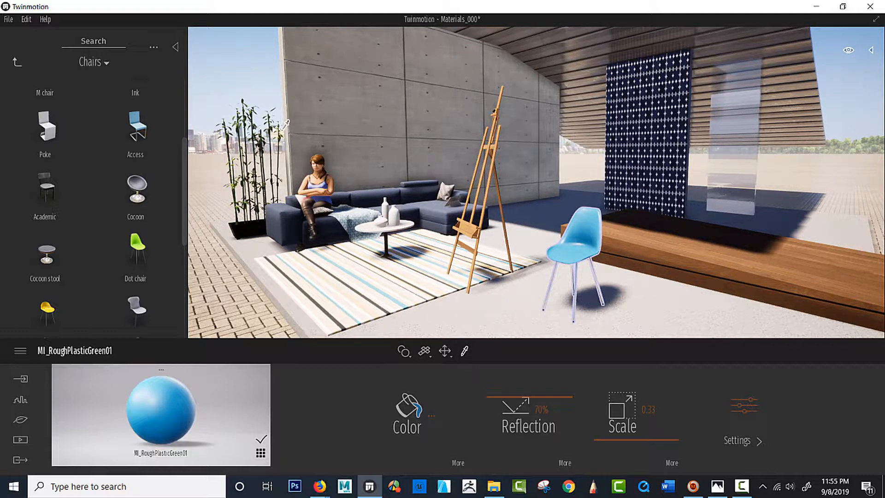
Step: Pick the sofa's MI_FabricCottonBlue material for editing with the Material picker
click(288, 212)
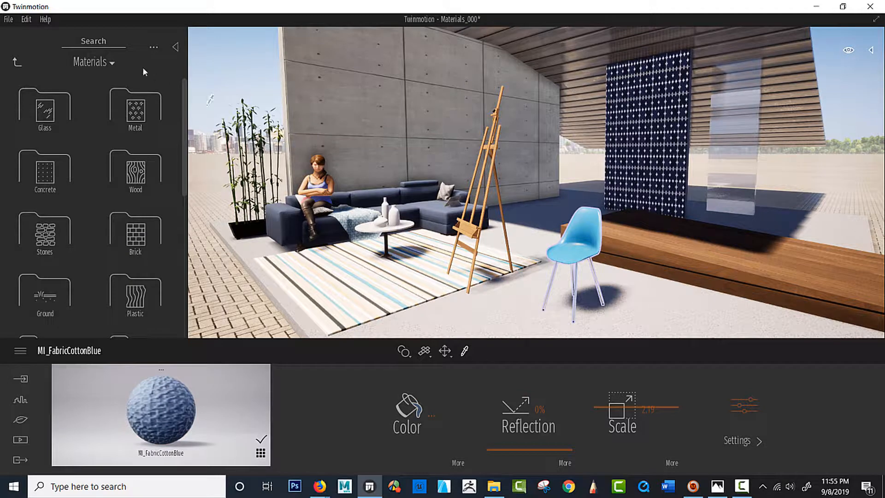
click(17, 61)
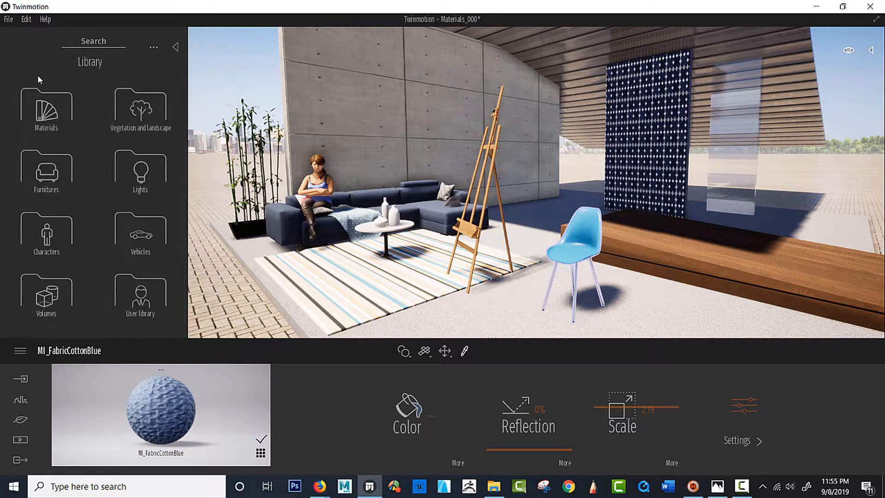
click(444, 351)
click(377, 202)
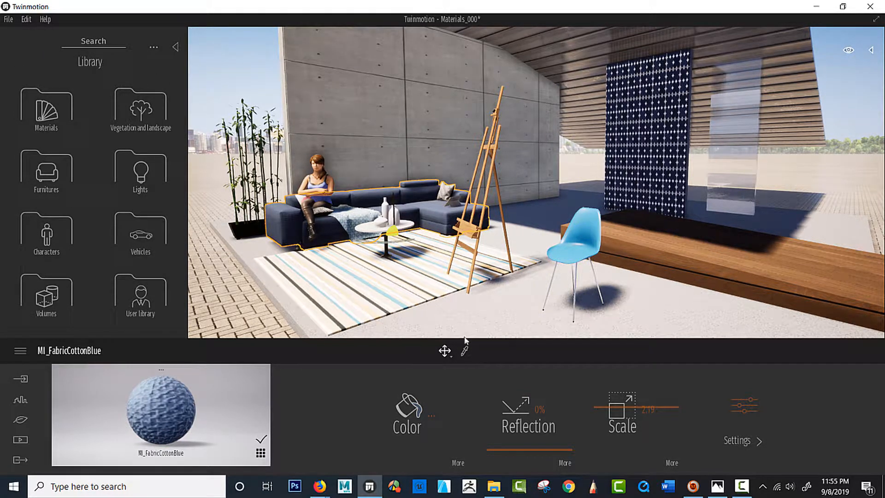
click(465, 351)
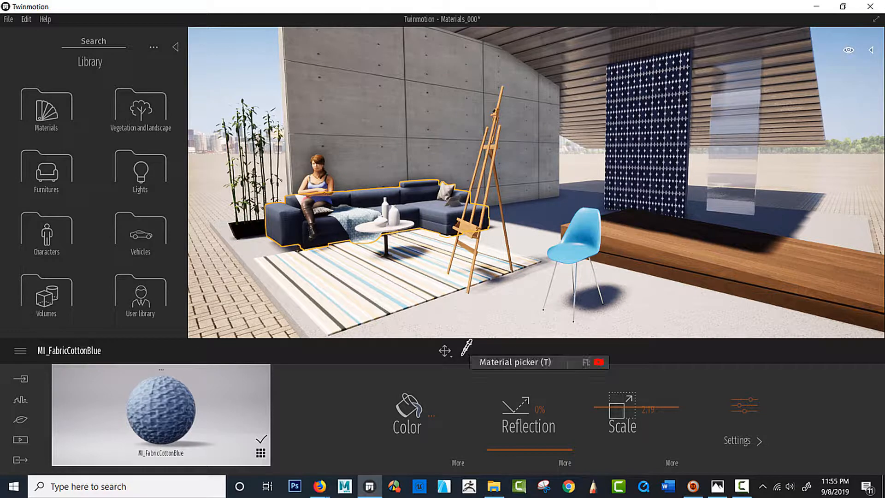
click(372, 199)
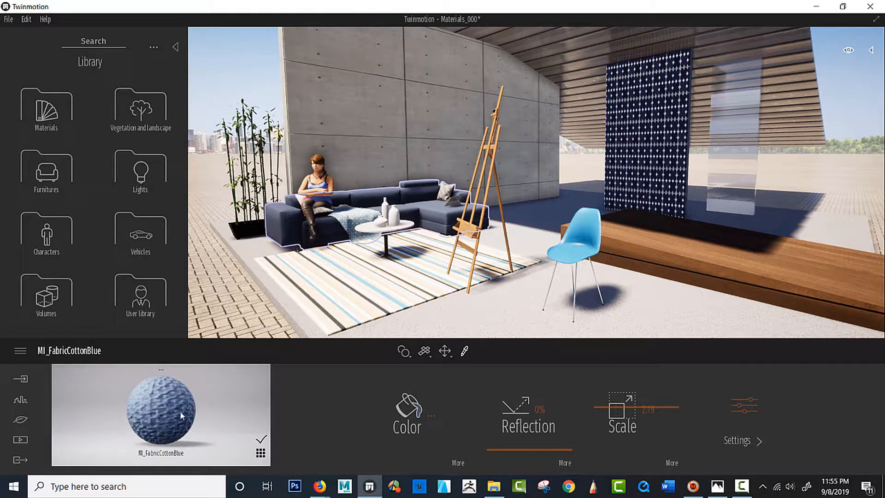
Step: Set the sofa fabric's colour to dark red 671C2B, keeping the sofa in view behind the colour picker
click(433, 416)
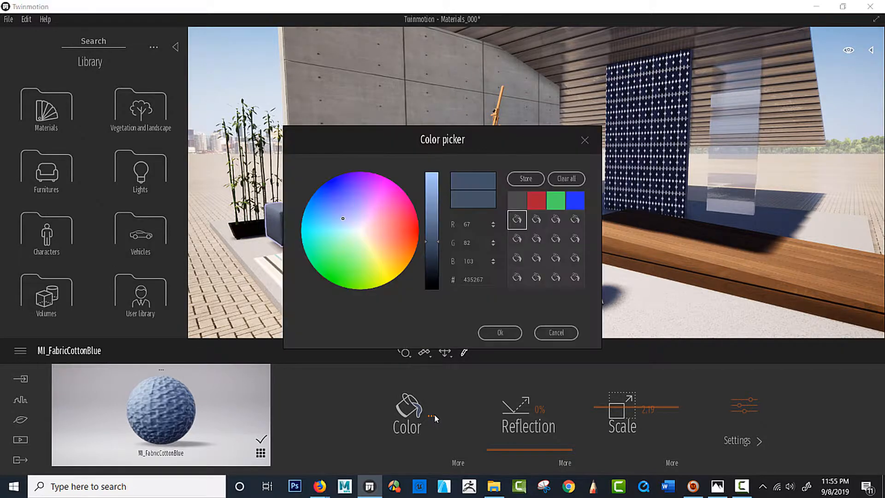
click(402, 221)
drag(354, 134, 119, 339)
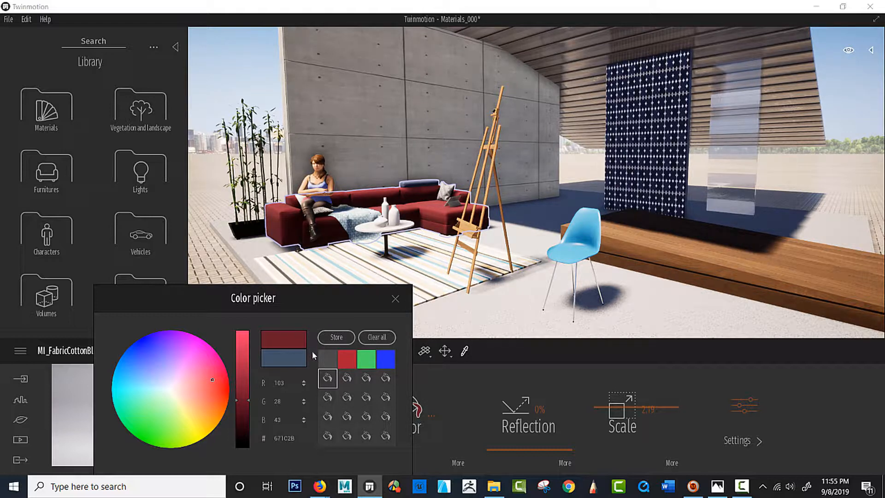
Step: Store the dark red as a custom swatch and discard the sofa fabric's colour change
click(328, 338)
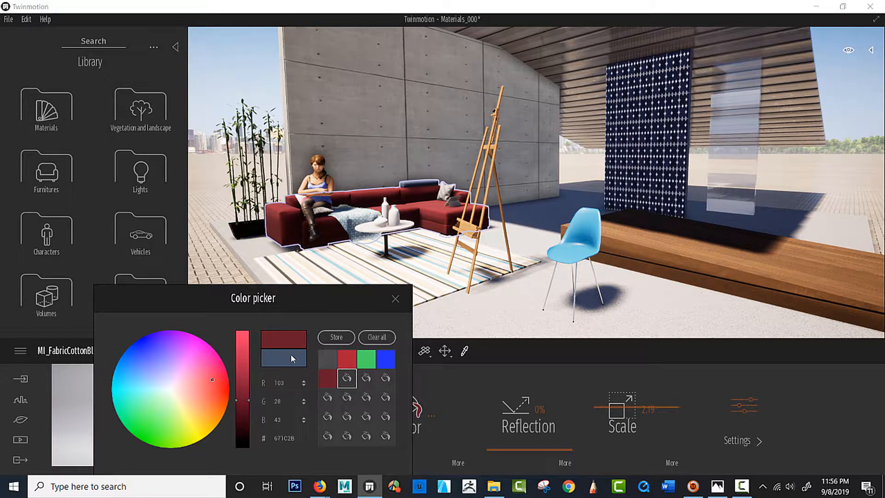
drag(319, 303, 303, 255)
drag(299, 194, 315, 183)
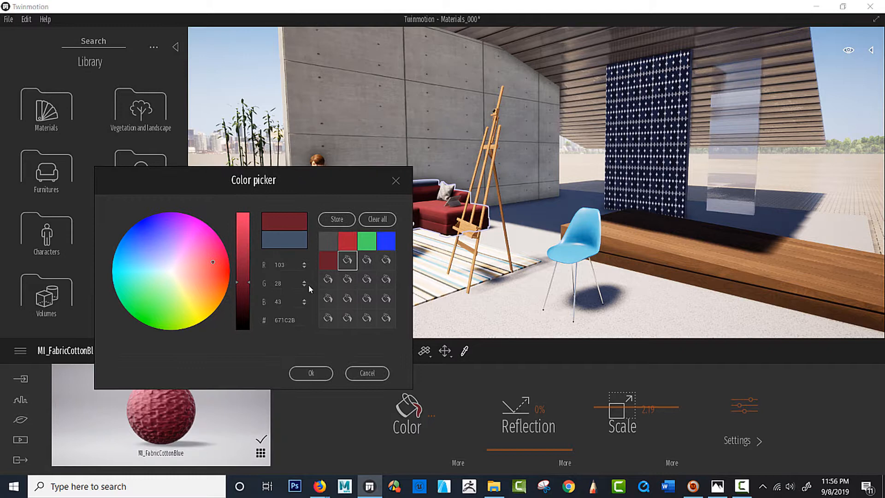
click(367, 372)
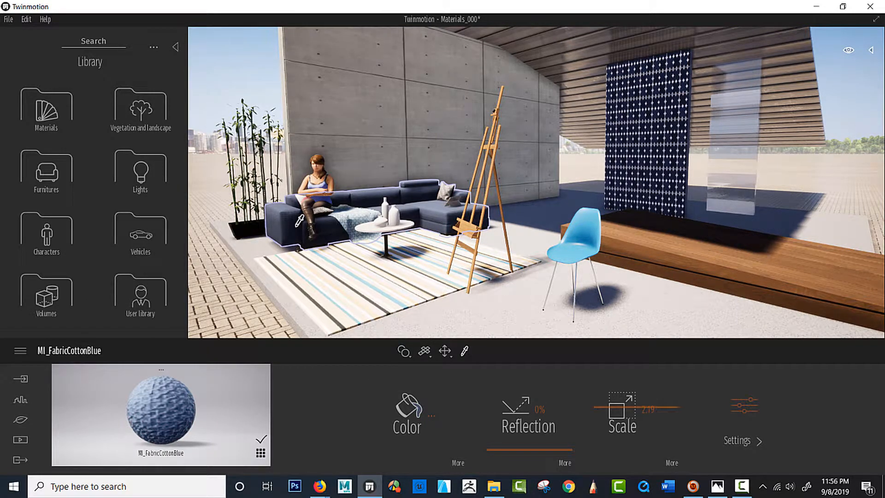
Step: Store the sofa fabric's original blue 435267 as a custom swatch and accept the colour
click(408, 405)
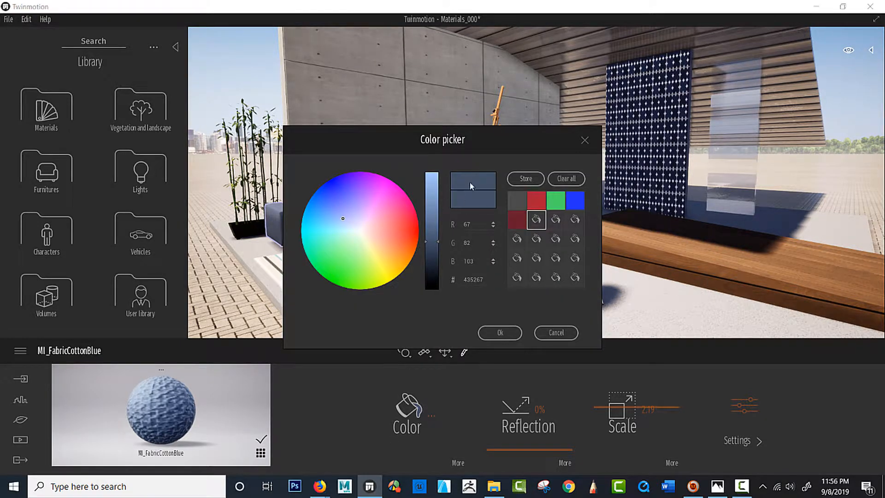
click(524, 181)
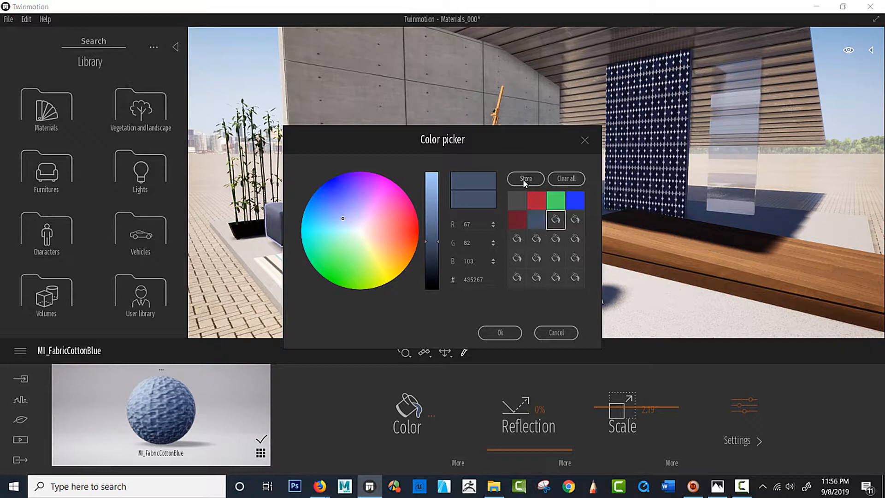
click(501, 332)
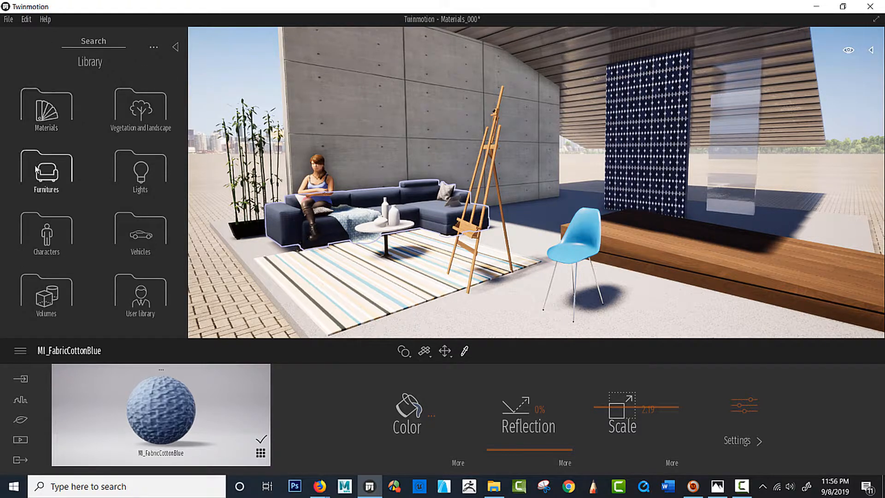
Step: Place the Dome lamp from the library's living room lamps on the floor between the sofa's chaise end and the wooden platform
click(53, 178)
click(46, 116)
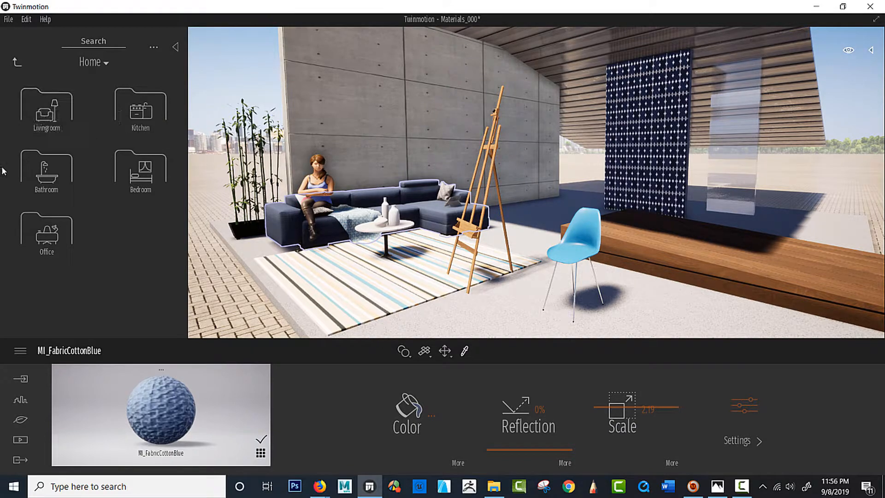
click(58, 117)
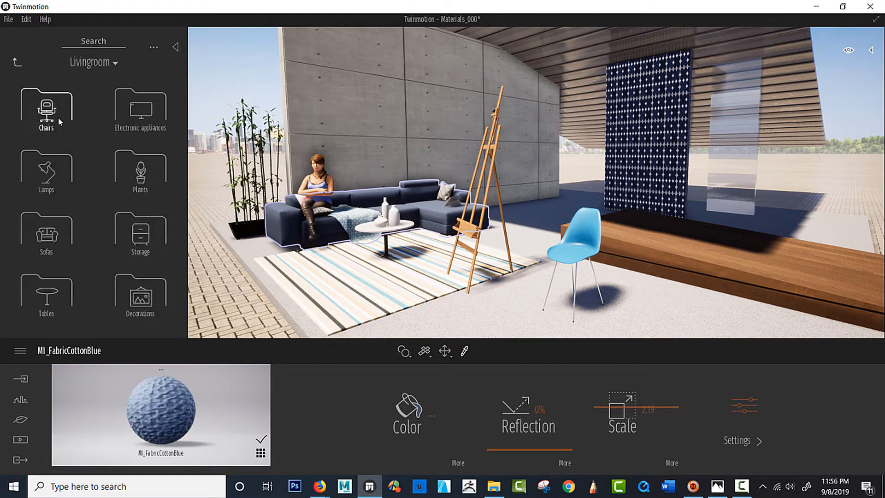
scroll(557, 160, down, 3)
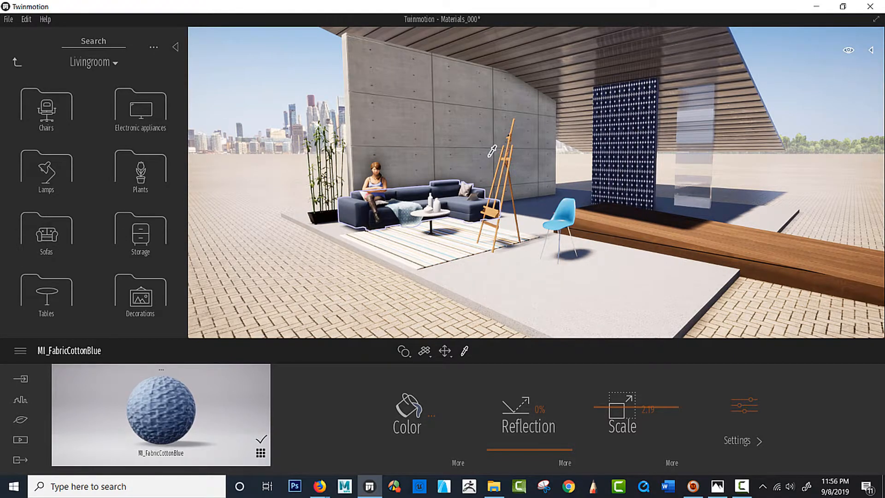
click(52, 169)
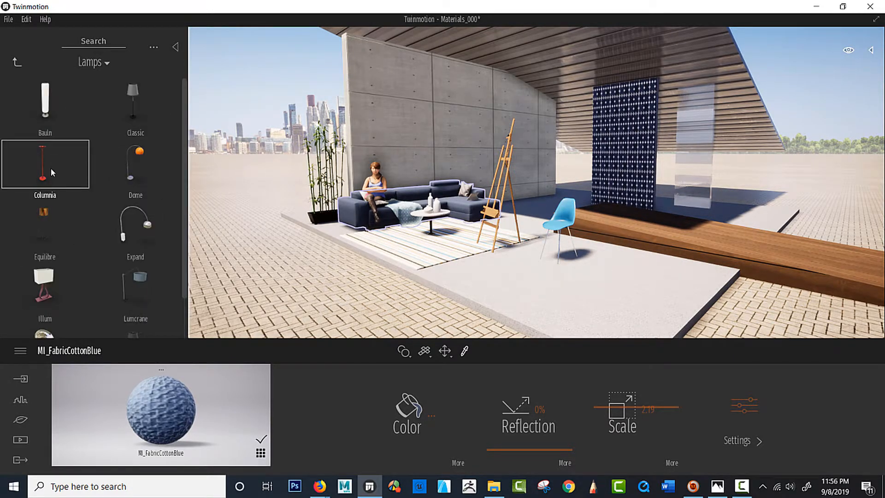
click(130, 180)
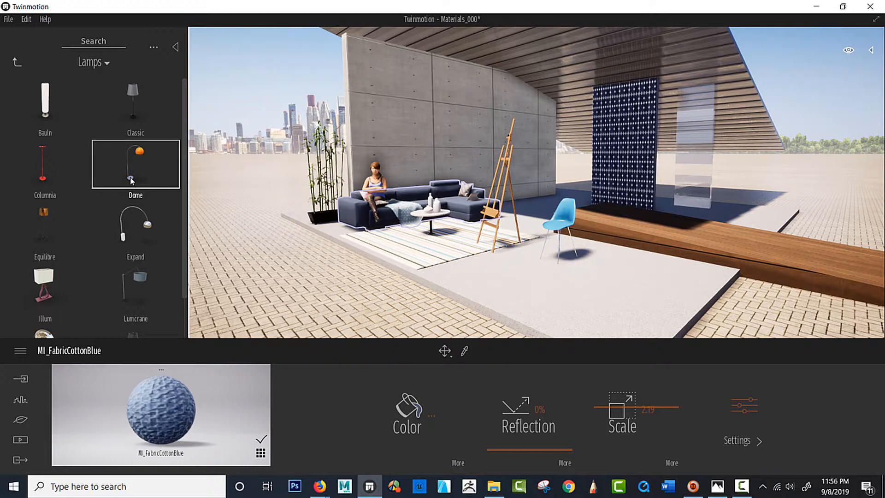
drag(131, 181, 530, 224)
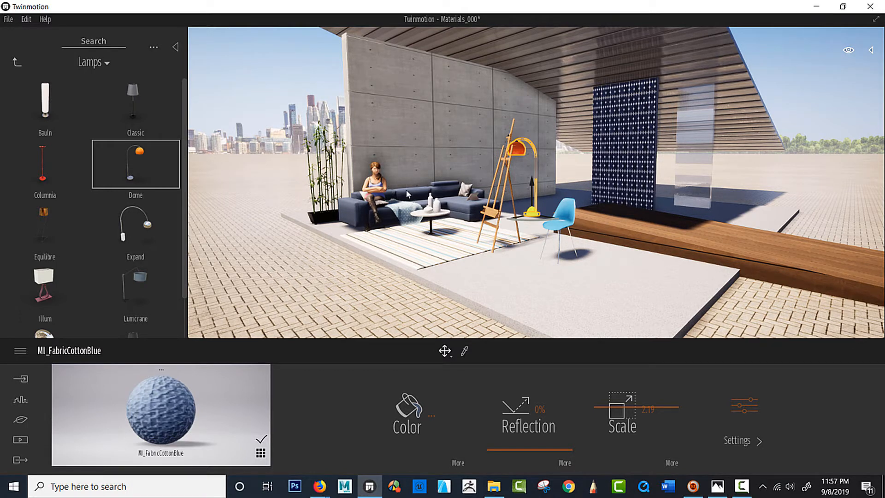
shift+middle_drag(376, 204, 355, 214)
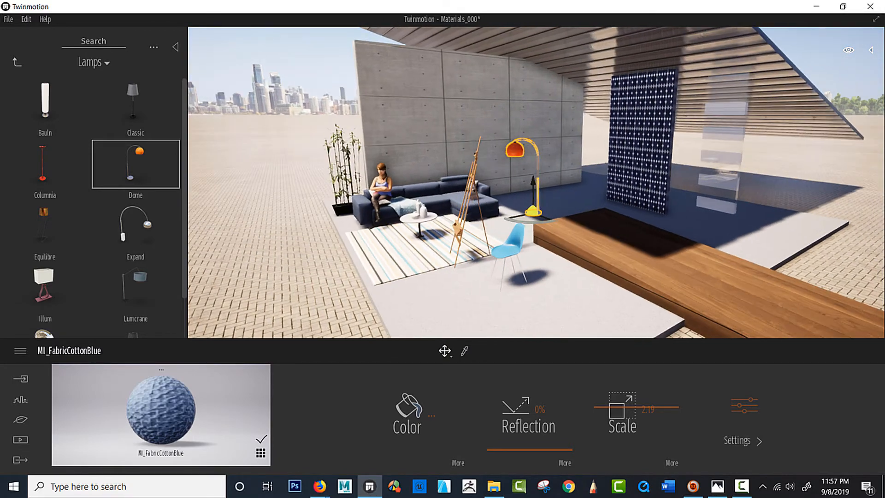
scroll(518, 184, up, 5)
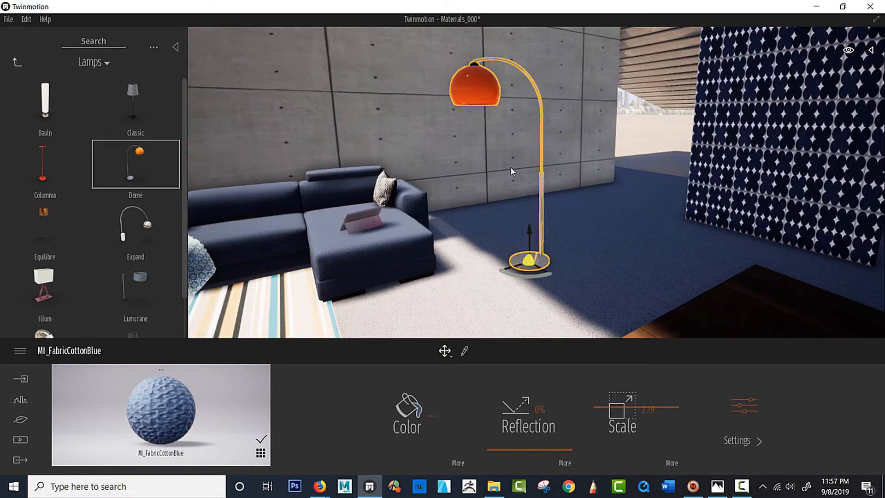